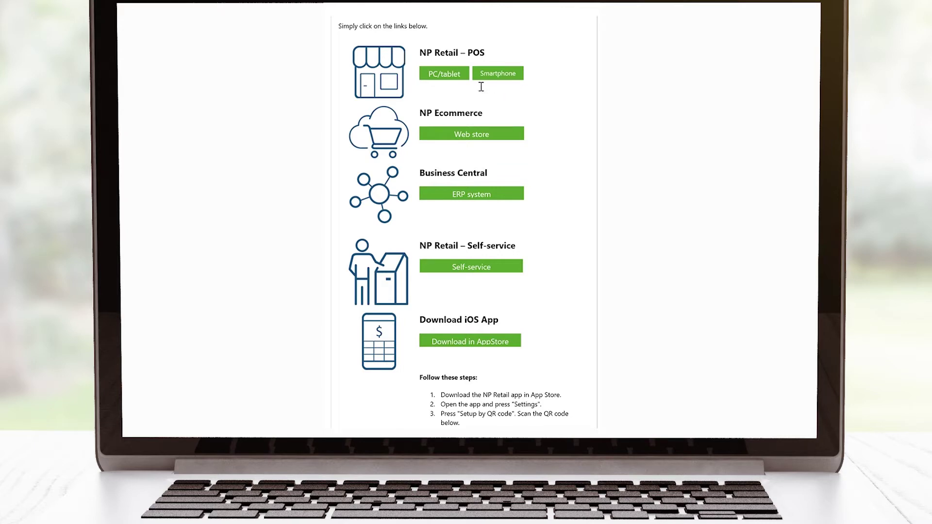
Launch NP Retail POS for PC/tablet from the trial email's NP Retail – POS link.
click(452, 76)
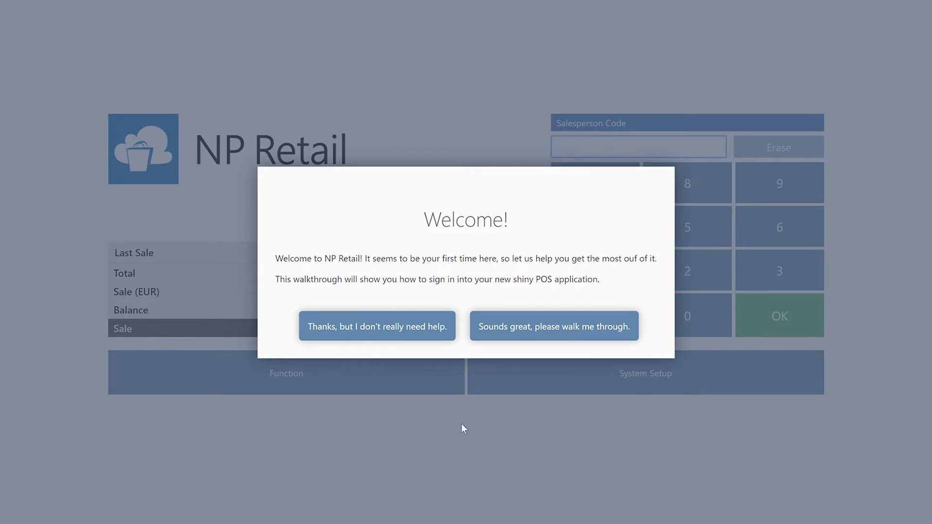
Decline the welcome walkthrough, return to NP Retail login, and enter the salesperson code.
click(415, 329)
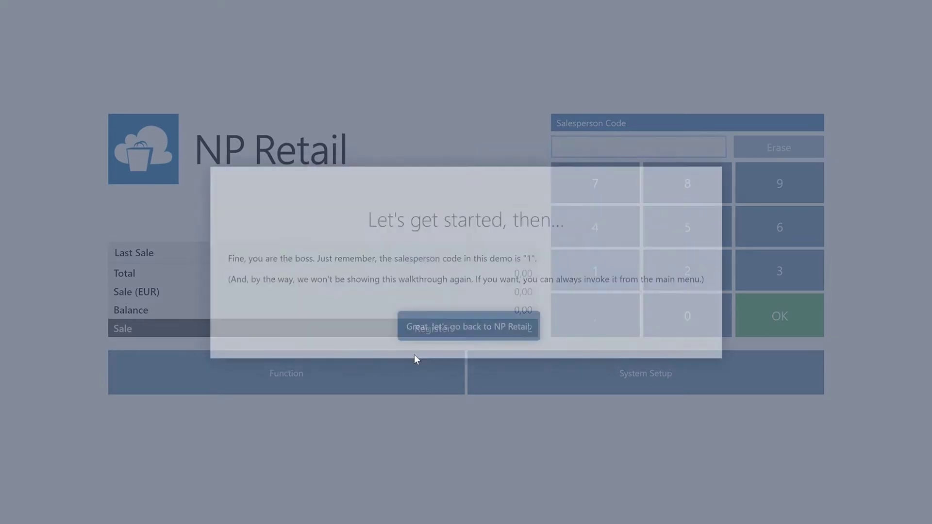
click(469, 337)
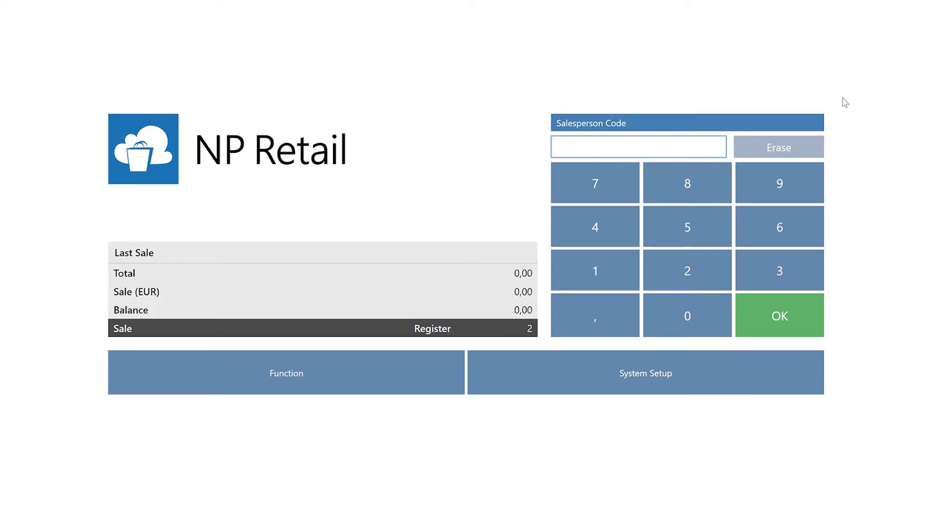
click(582, 183)
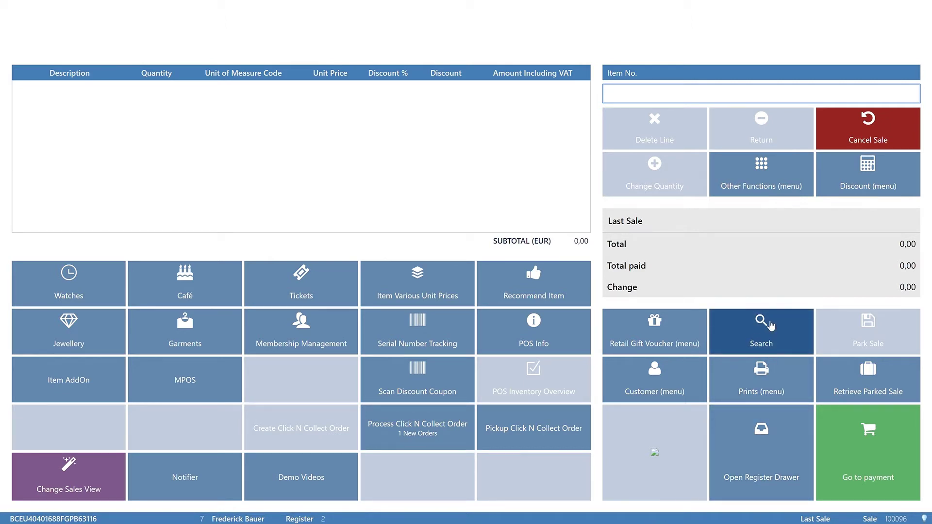
Search all items for 'festina' to view the Festina watches and prices, then cancel.
click(776, 342)
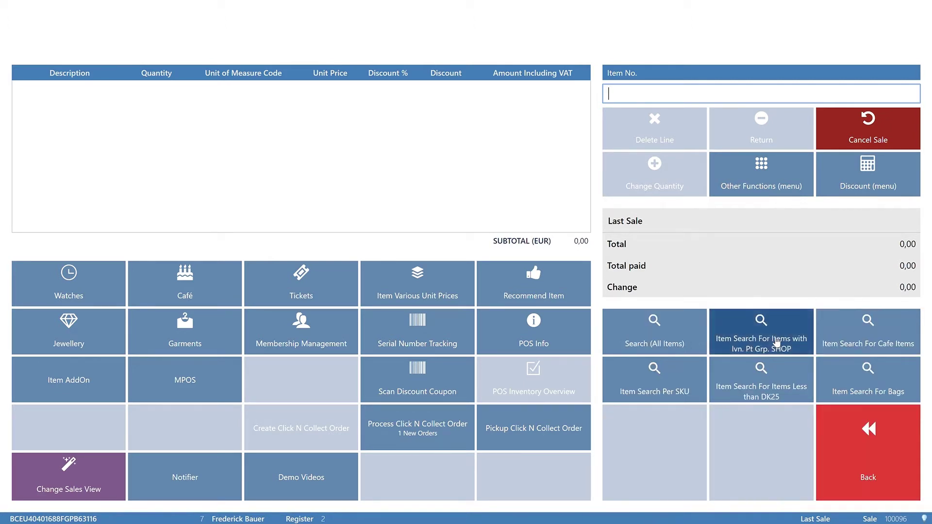
click(691, 335)
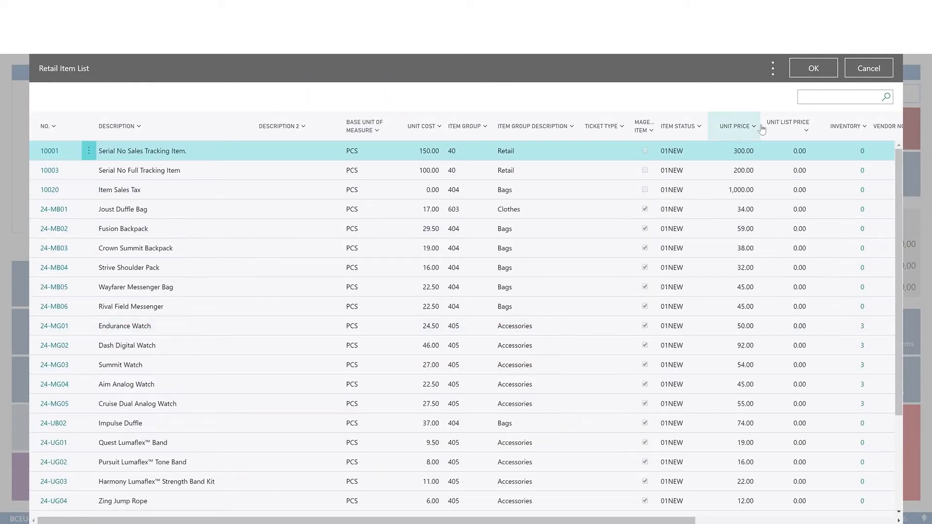
click(807, 99)
text(festina)
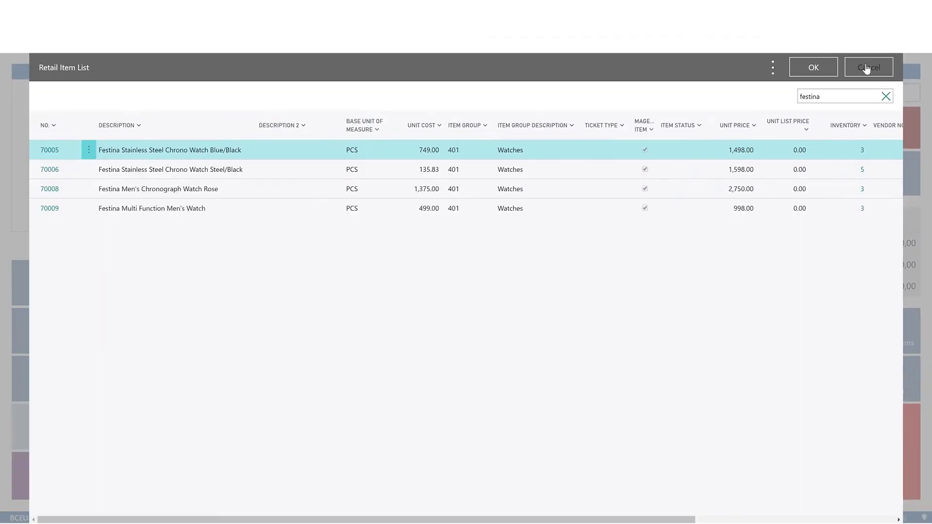
click(867, 68)
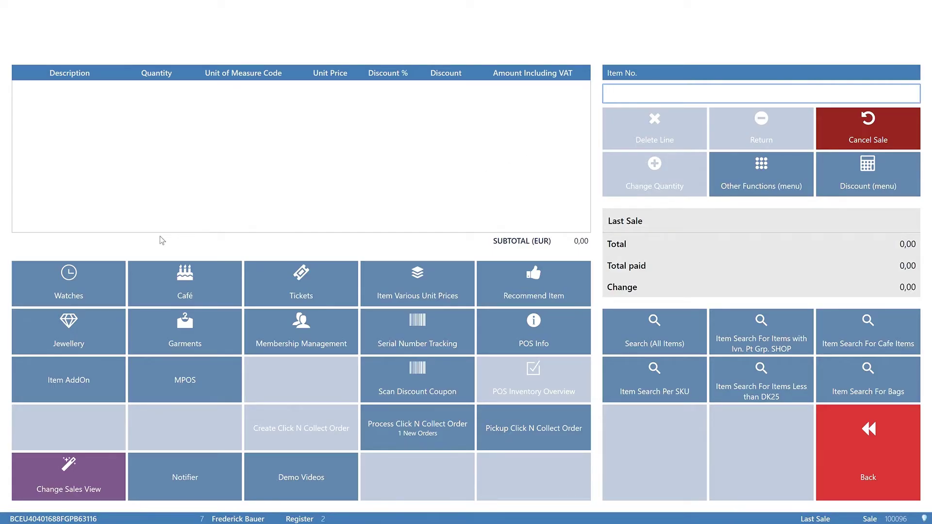
Add the Festina Men's Chronograph Watch Rose from Watches > Gentlemen to the sale.
click(97, 272)
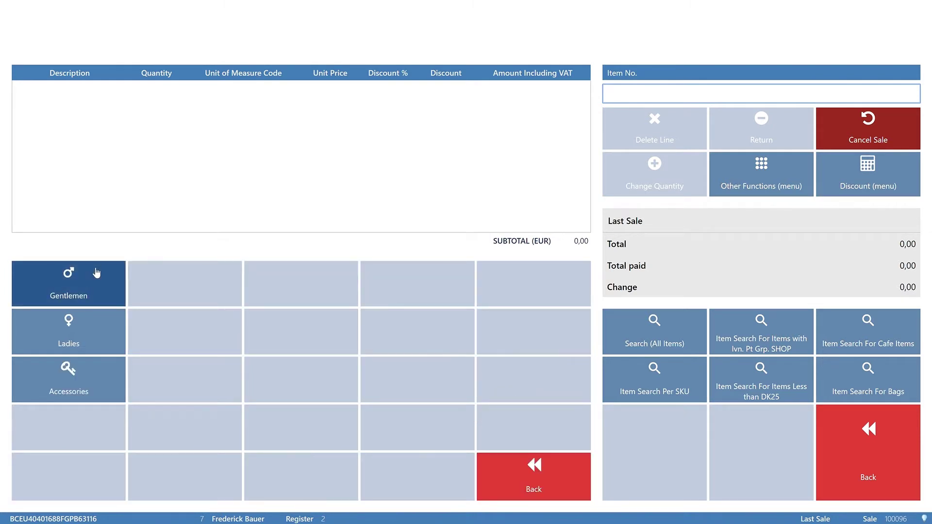
click(96, 273)
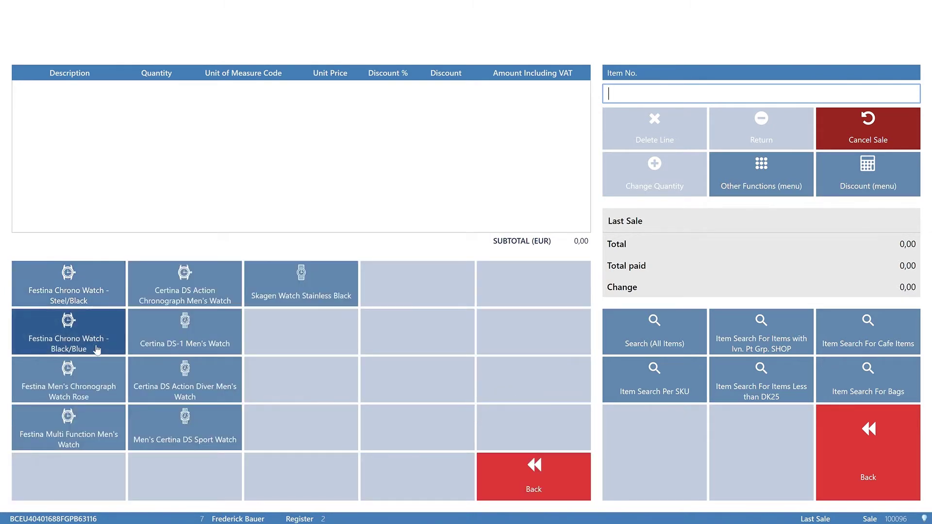
click(101, 371)
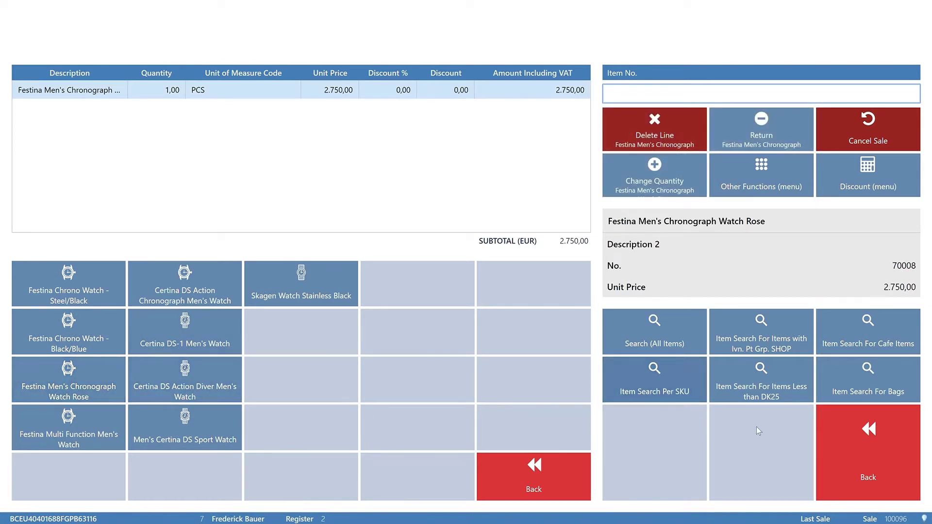
Pay the 2.750,00 sale total in cash.
click(855, 446)
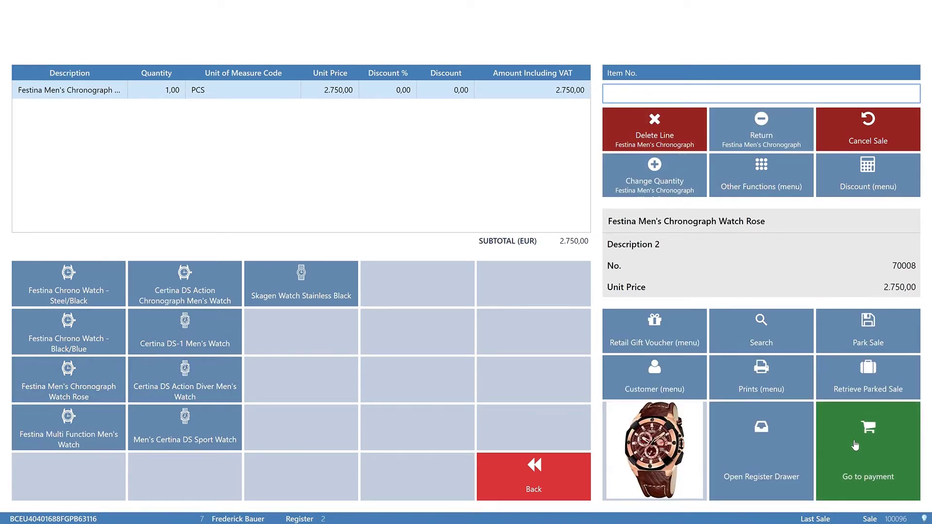
click(855, 446)
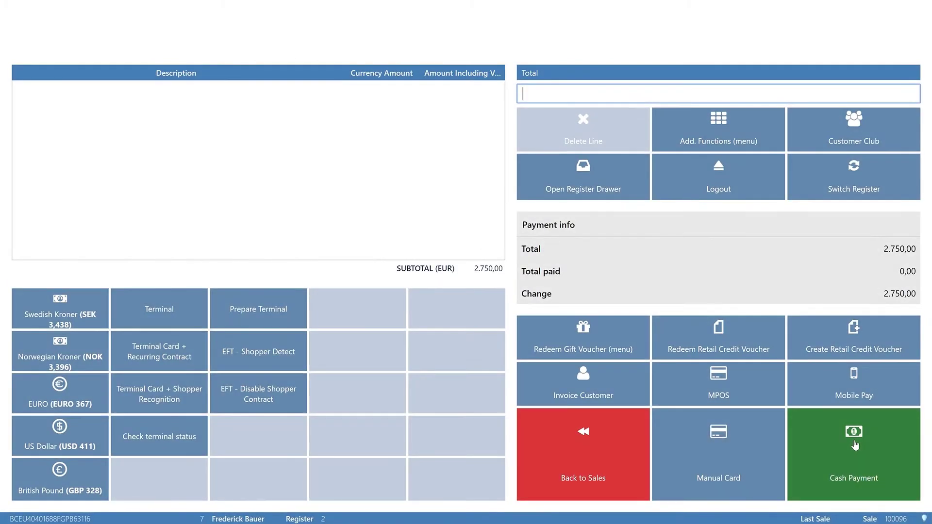
click(855, 445)
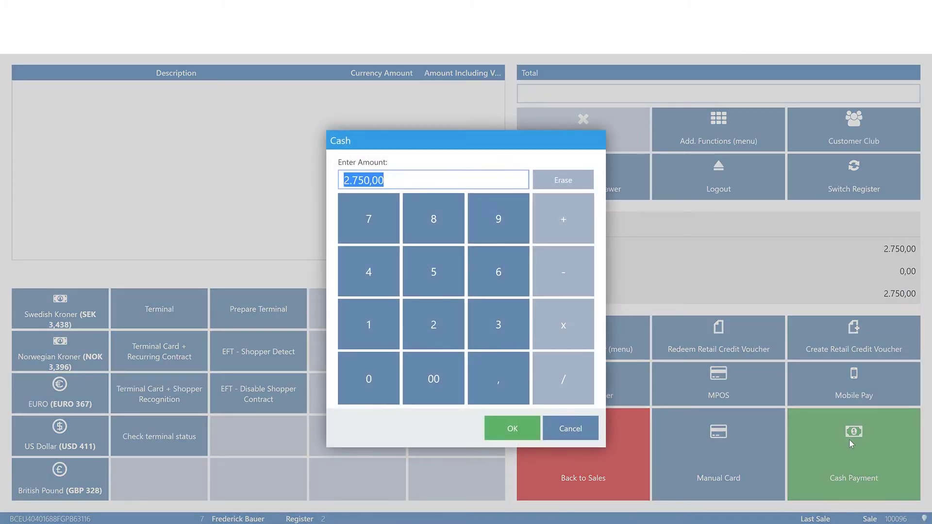
click(530, 439)
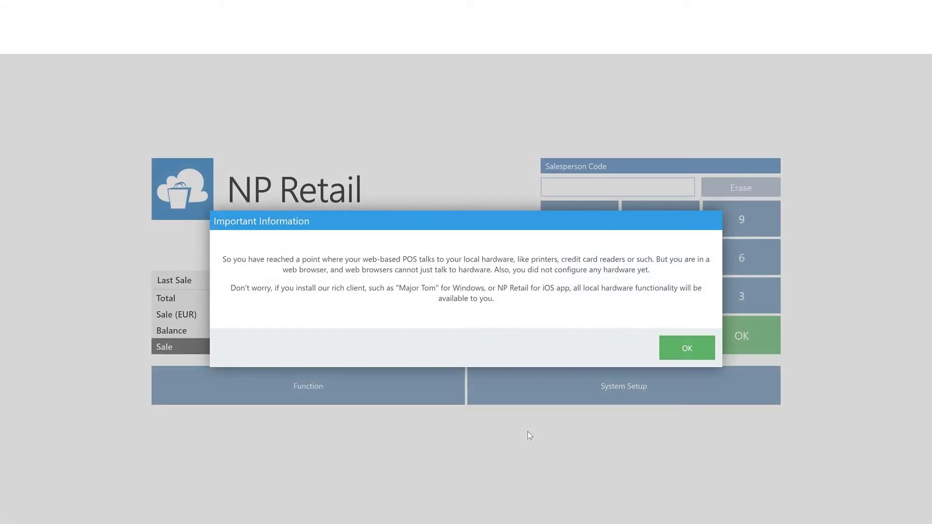
Sign back in and search all items for 'festina' to confirm the Rose watch stock is 2.
click(686, 348)
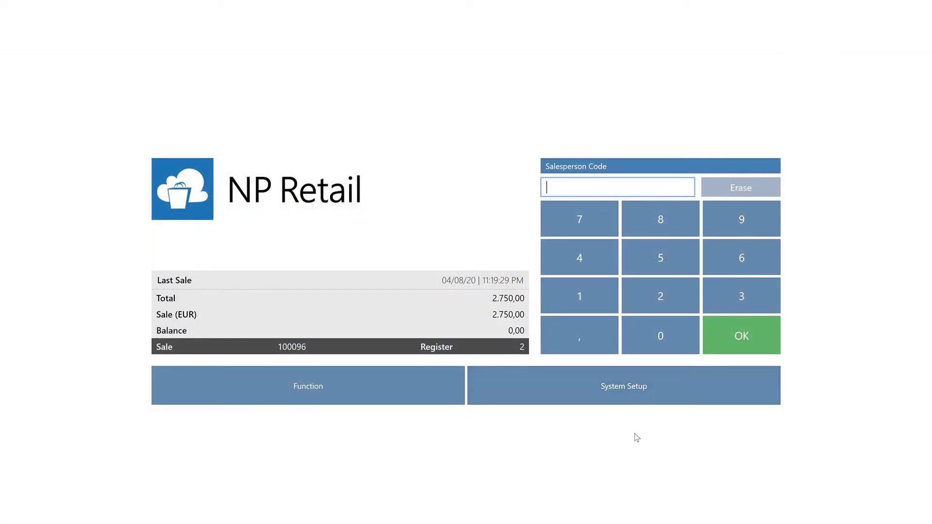
click(599, 232)
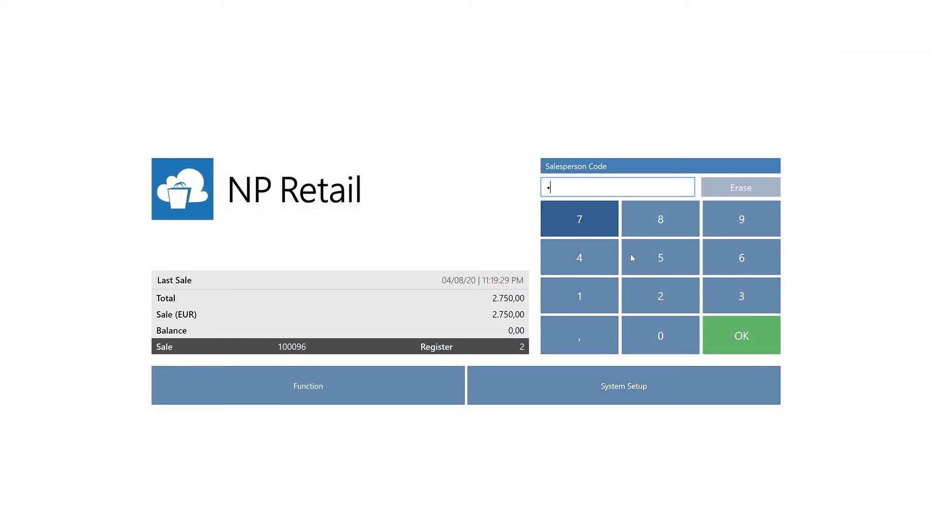
click(733, 336)
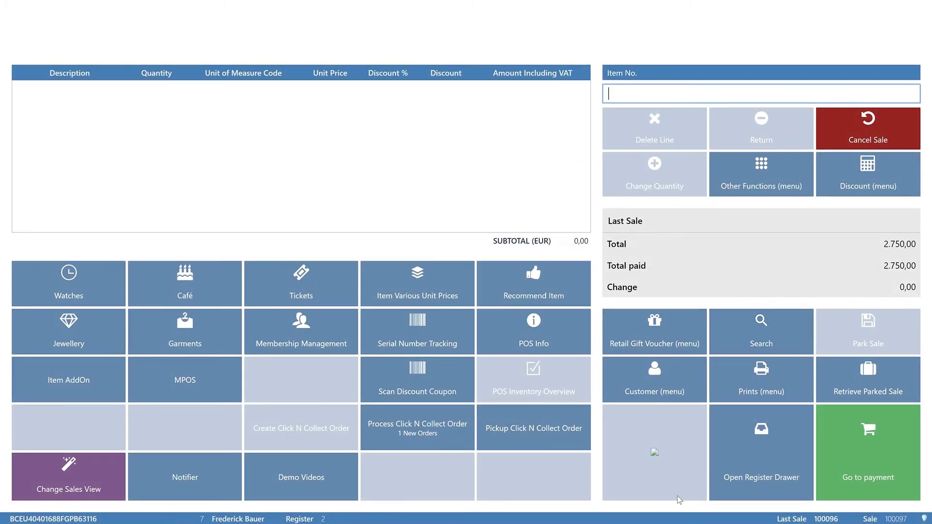
click(761, 339)
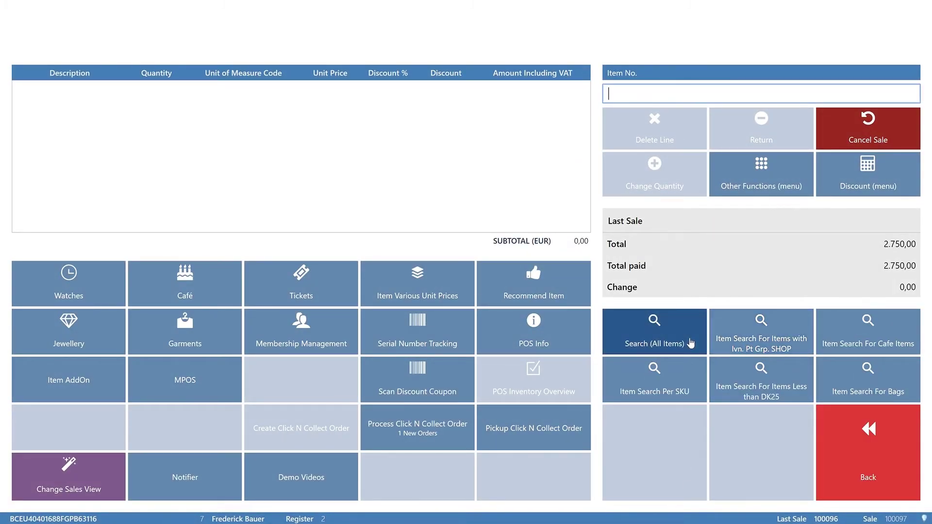
click(689, 341)
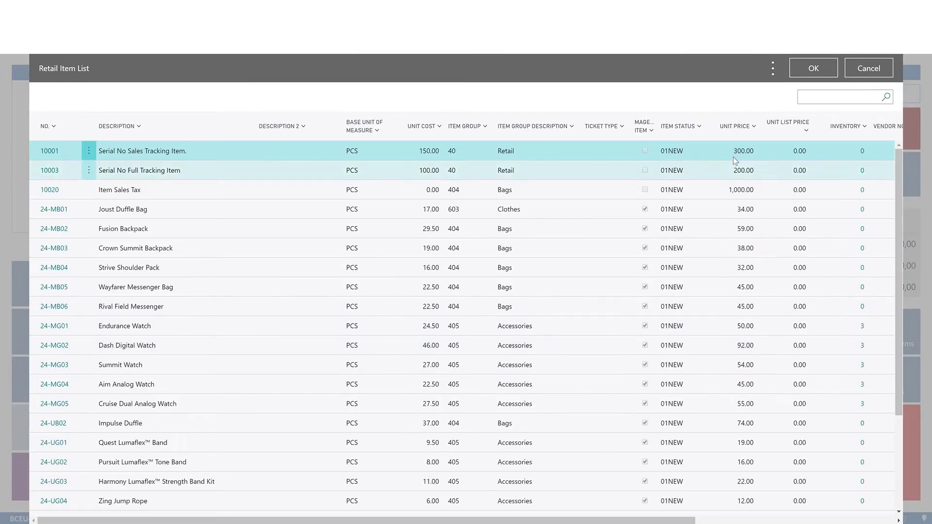
click(805, 98)
text(festina)
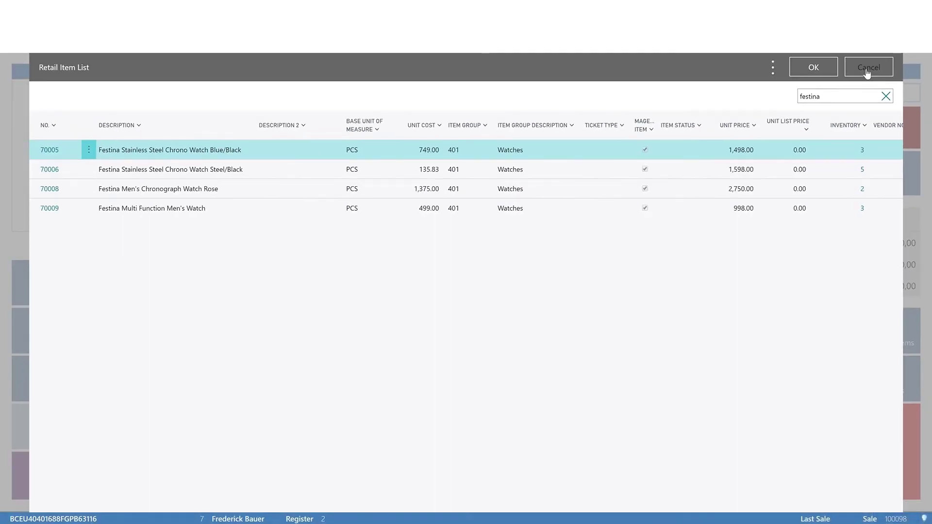
click(867, 71)
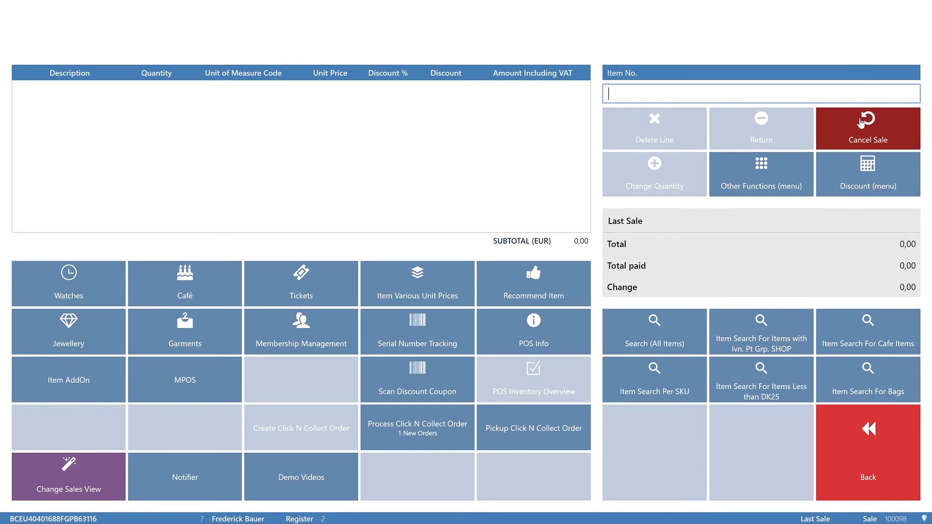
Open Business Central from the trial email's ERP system link and bring up Tell Me search.
click(924, 519)
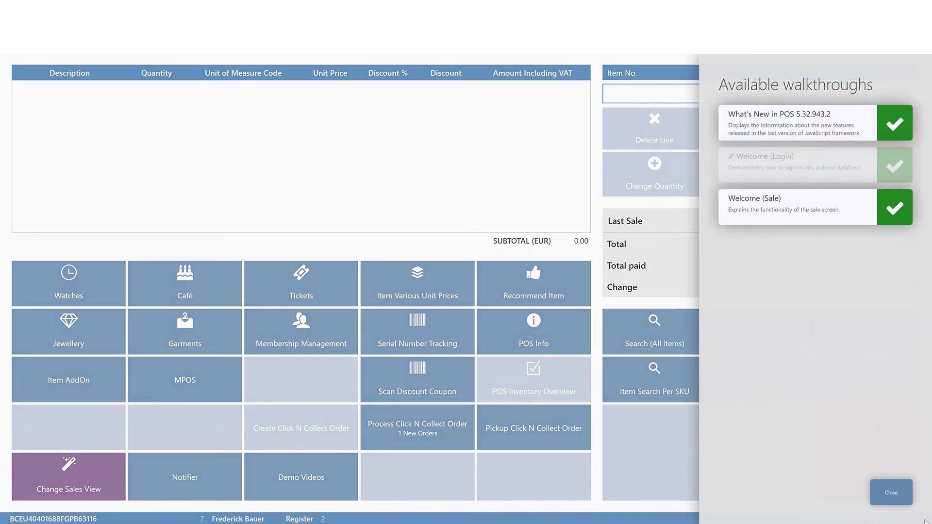
click(891, 493)
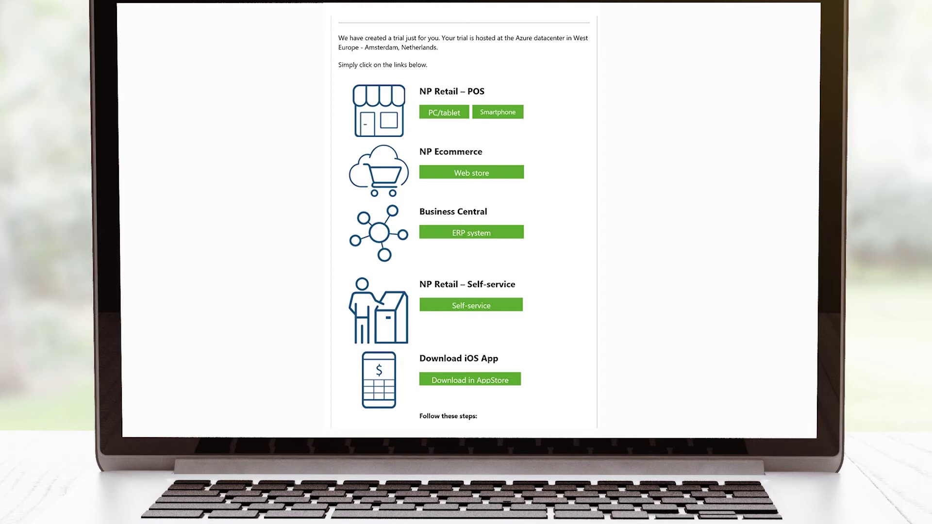
click(481, 233)
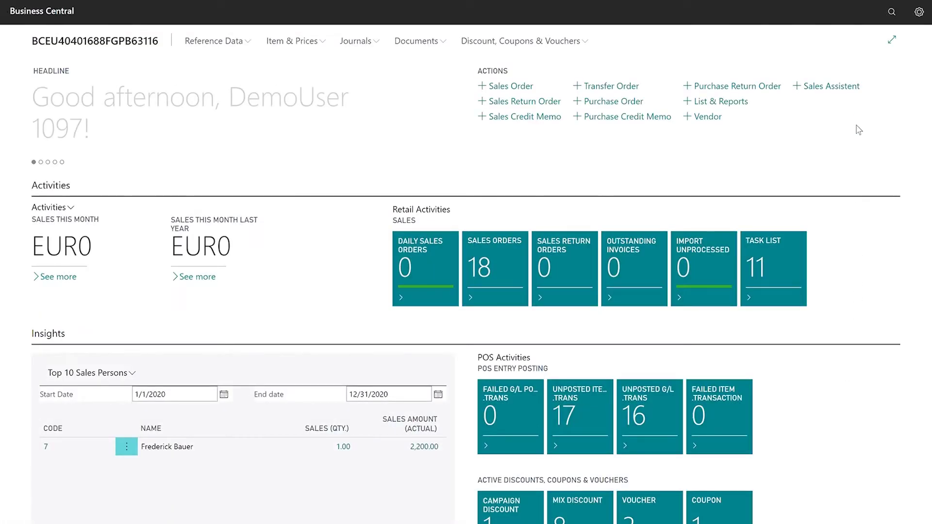
click(891, 12)
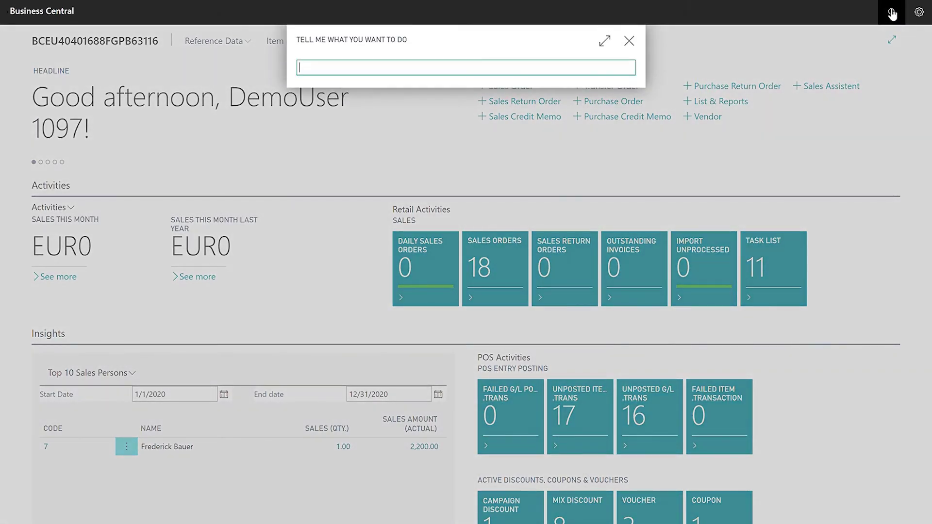
Search 'pos' to open the POS Entry List and check ticket 100096 dated 4/8/2020.
text(pos entry list)
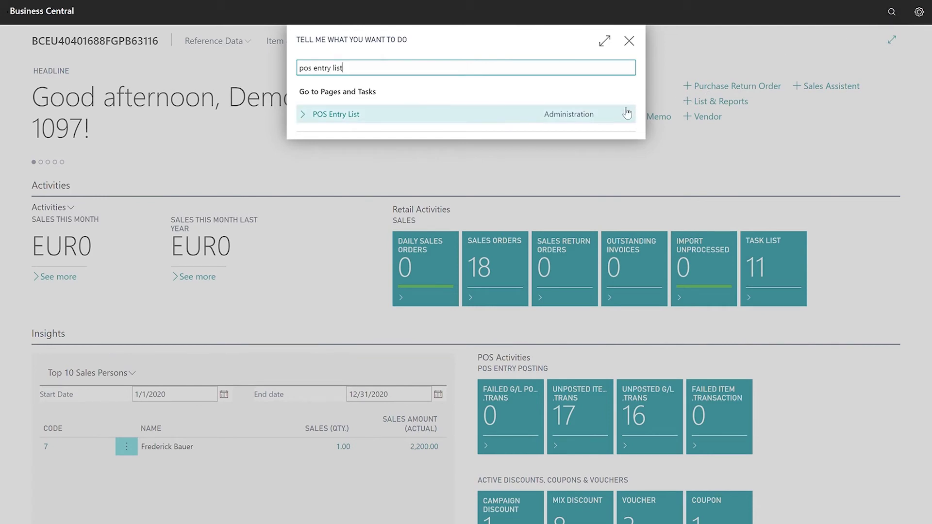
click(625, 115)
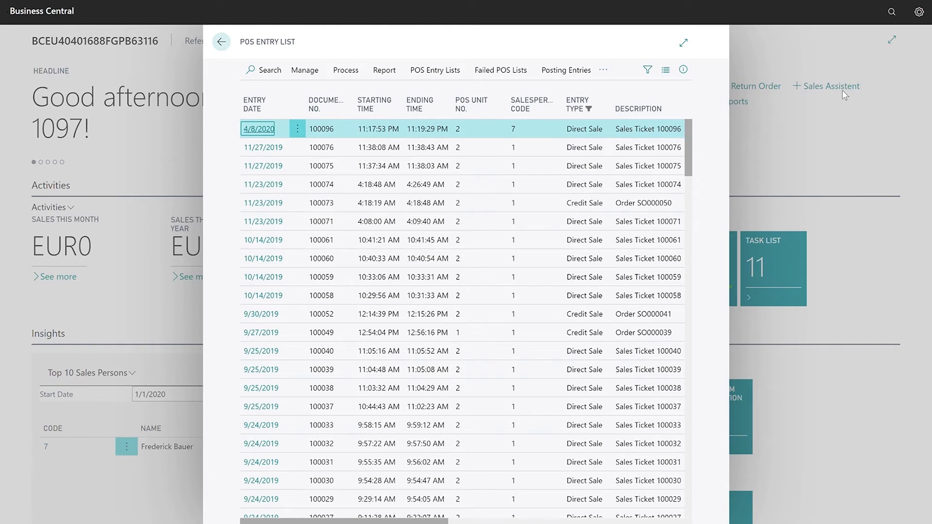
key(Escape)
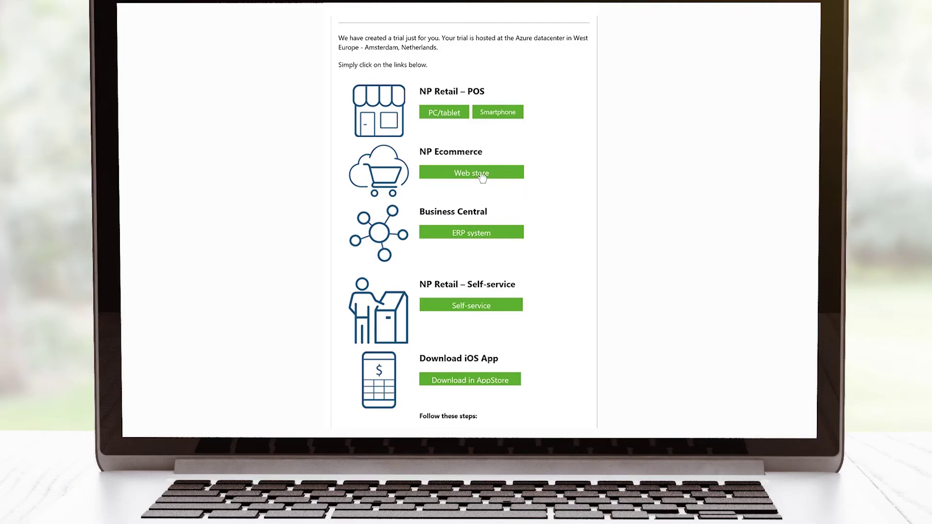
In the web store, add a green size 29 Sylvia Capri (€42.00) to the cart and go to checkout.
click(481, 174)
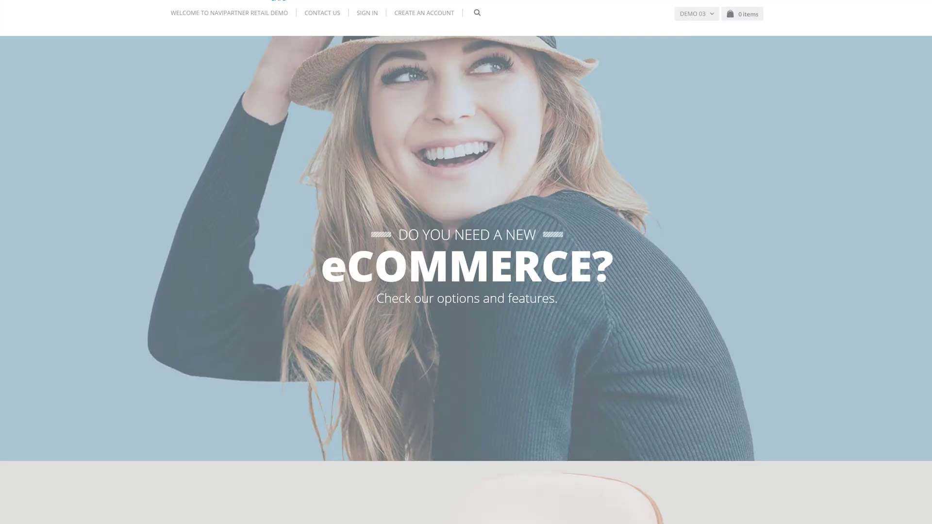
scroll(466, 262, down, 6)
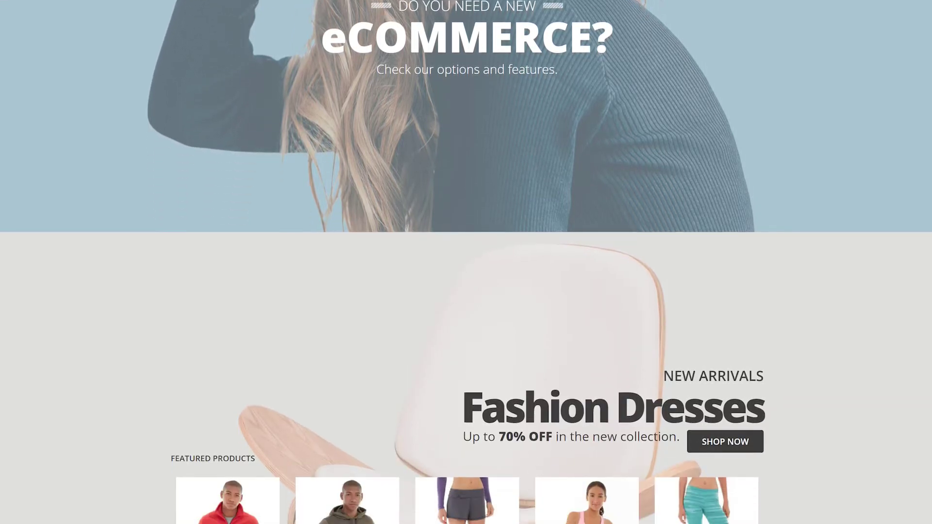
scroll(491, 79, down, 2)
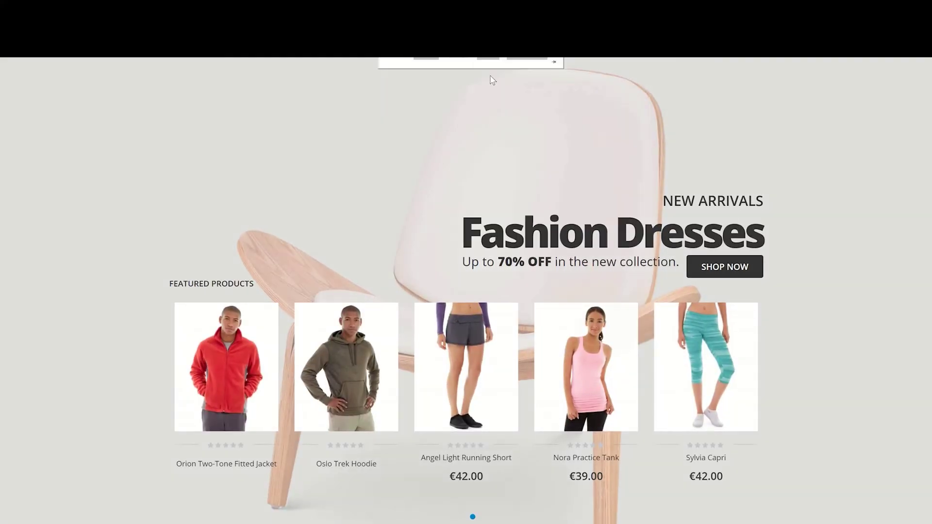
click(711, 380)
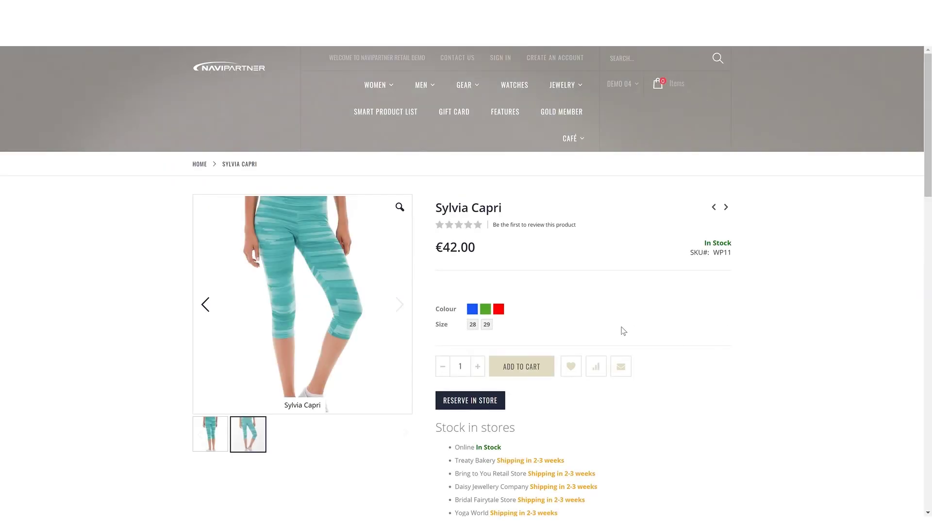
click(486, 324)
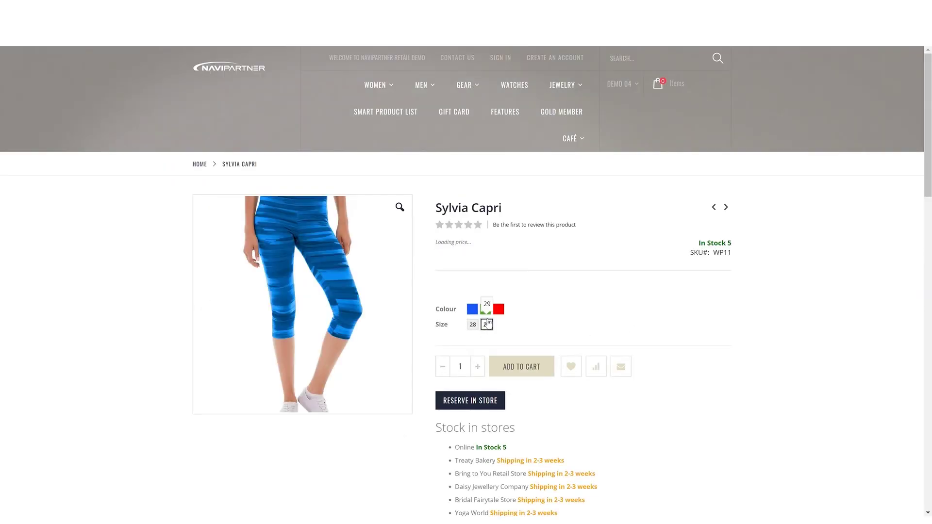
click(490, 310)
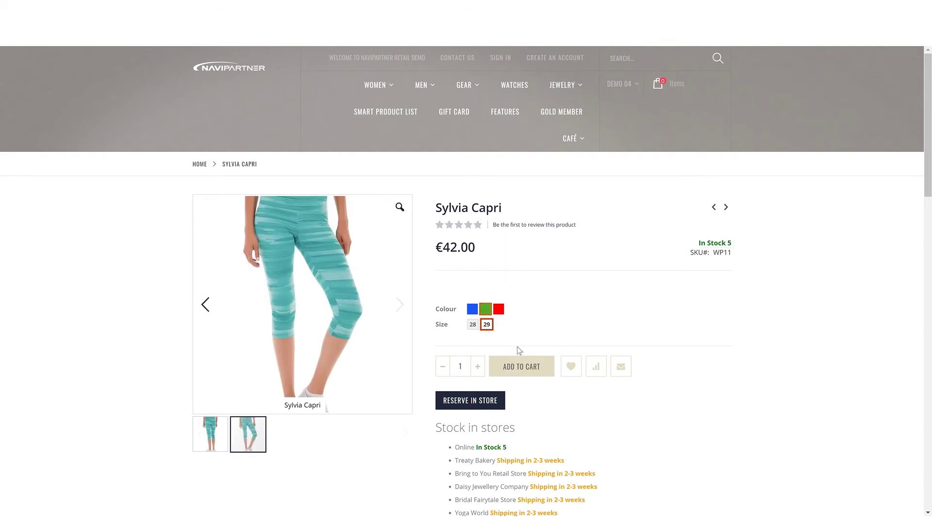
click(527, 367)
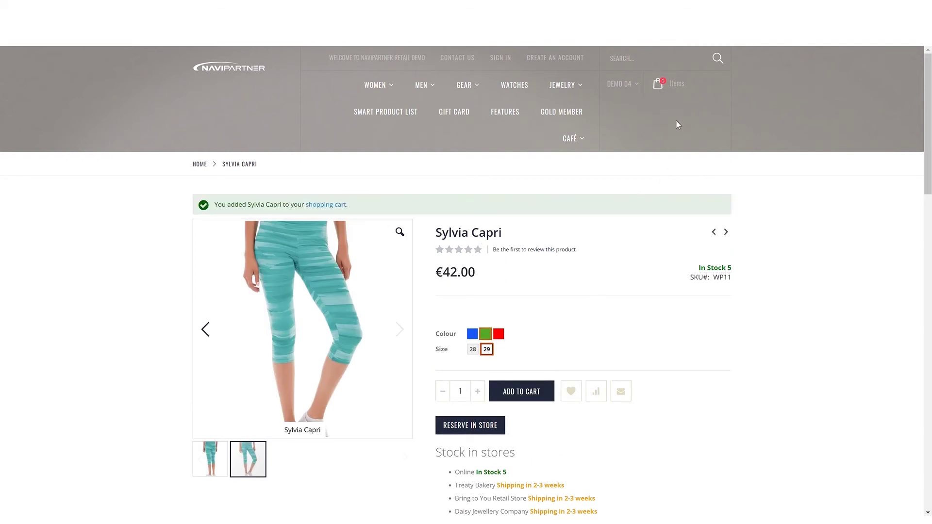
click(669, 93)
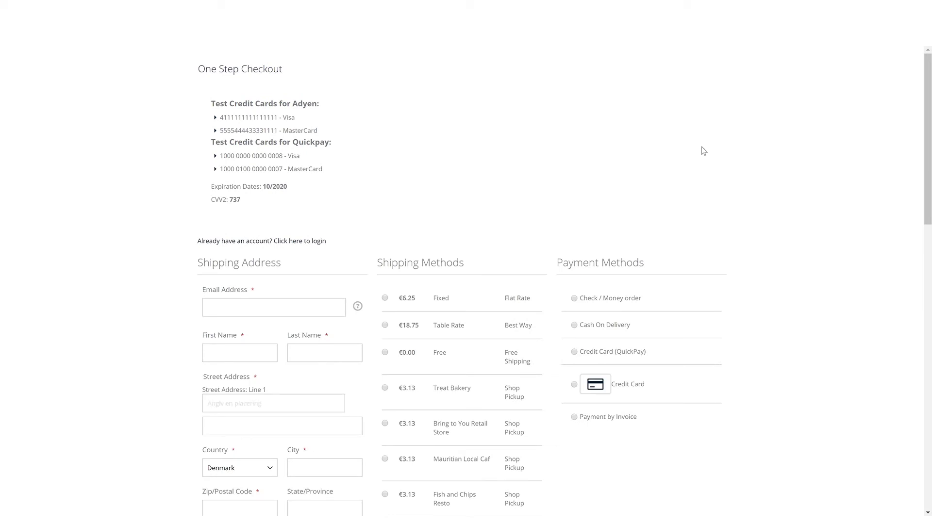
Autofill the shipping address and choose Free shipping with Credit Card payment.
scroll(928, 169, down, 4)
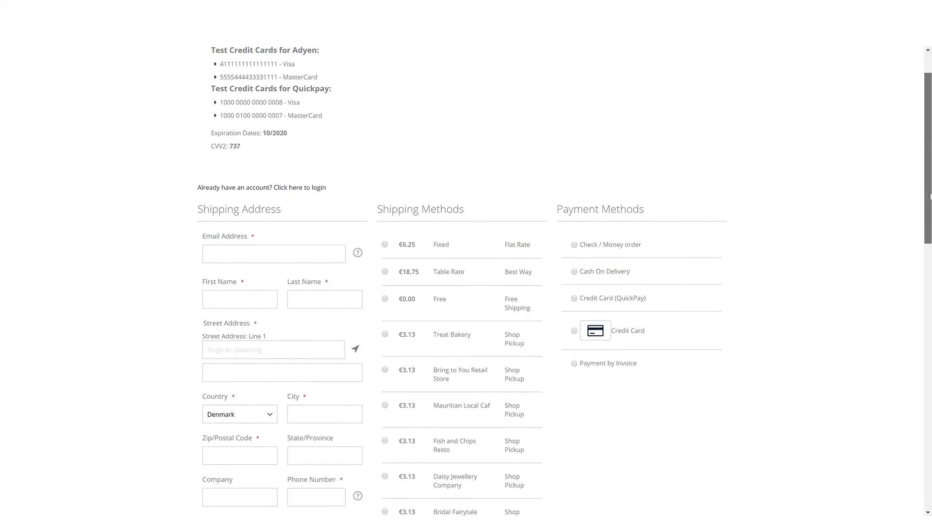
click(316, 110)
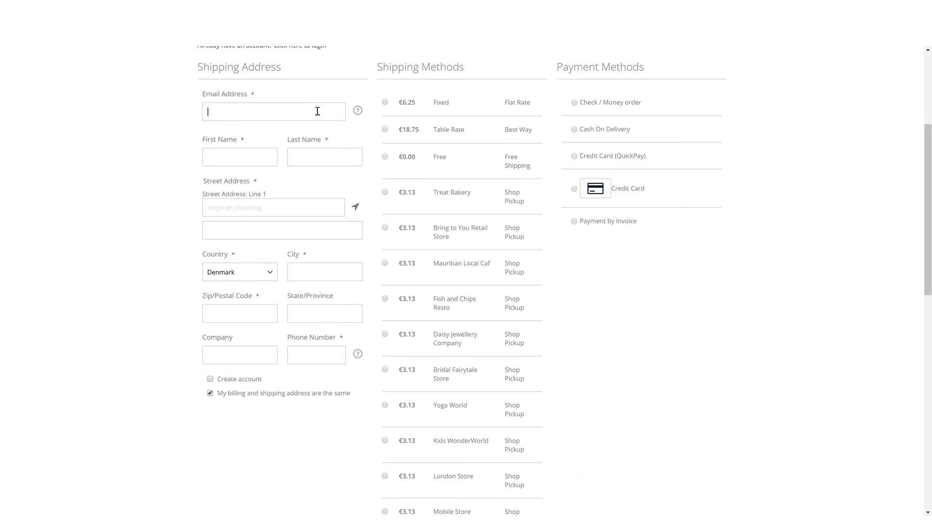
click(385, 157)
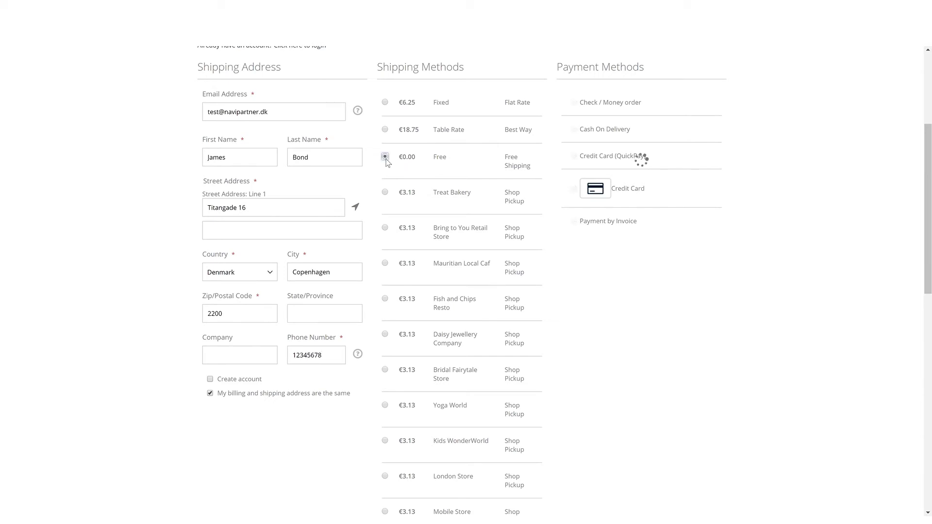
click(574, 189)
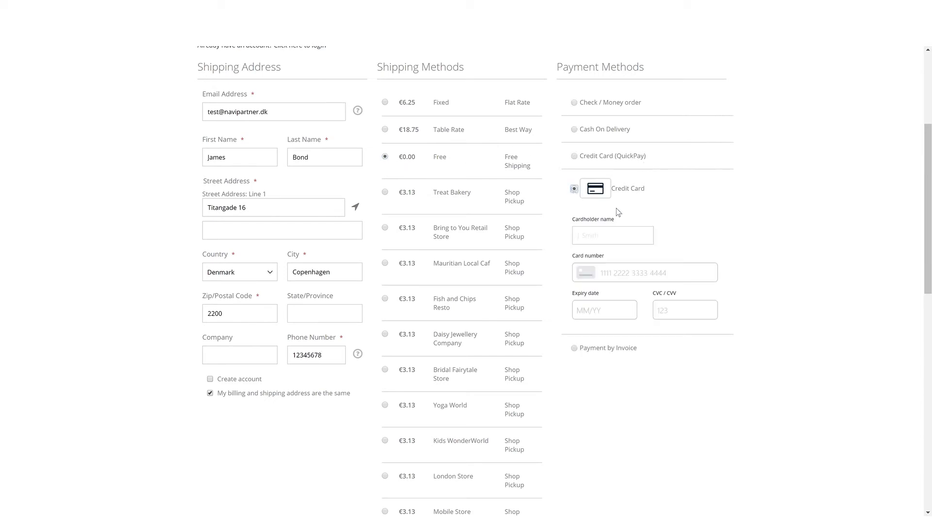
Enter the Adyen Visa test card details and expiry, then place the order.
drag(928, 236, 929, 165)
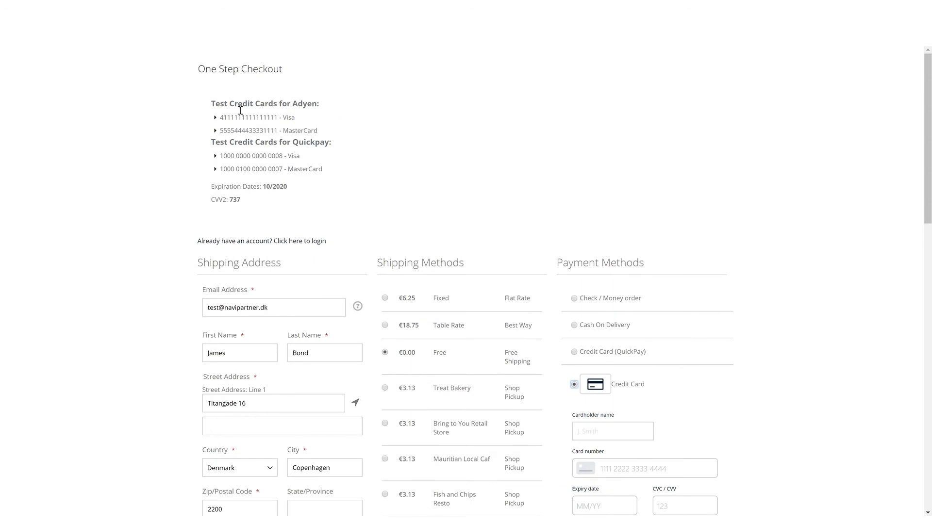
drag(219, 117, 283, 122)
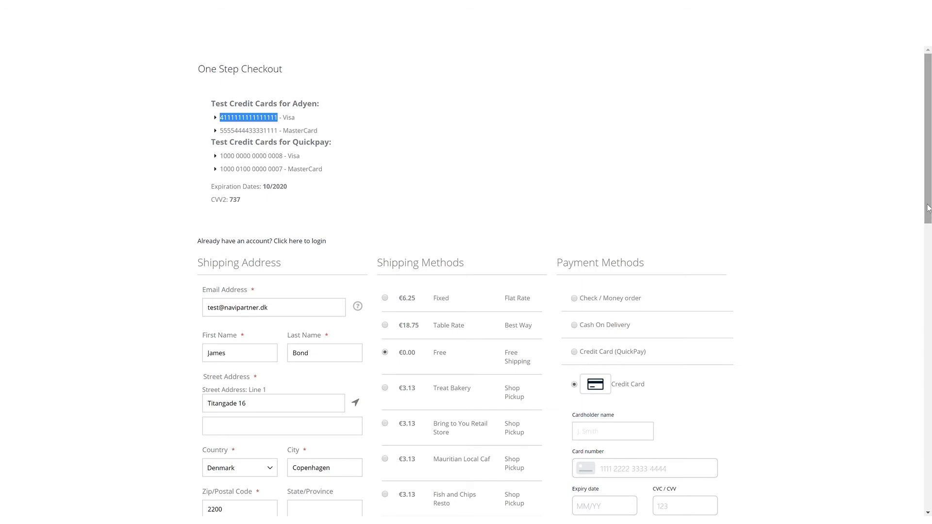
drag(928, 216, 929, 275)
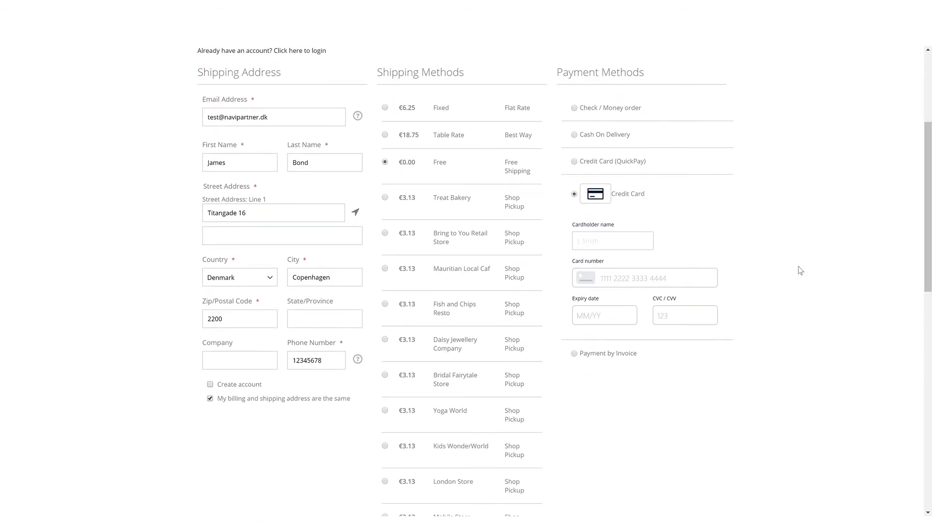
click(613, 242)
key(Tab)
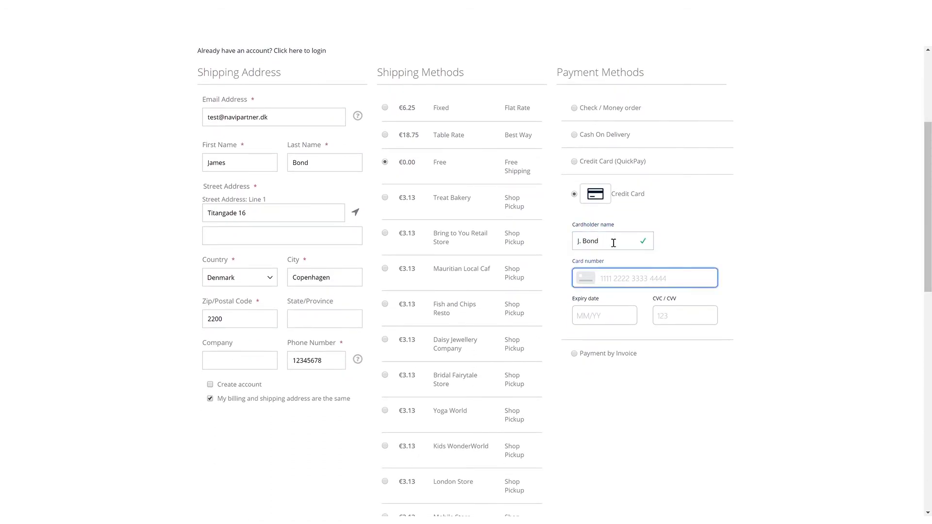
text(41111111111111111020)
text(737)
drag(928, 209, 929, 393)
click(638, 399)
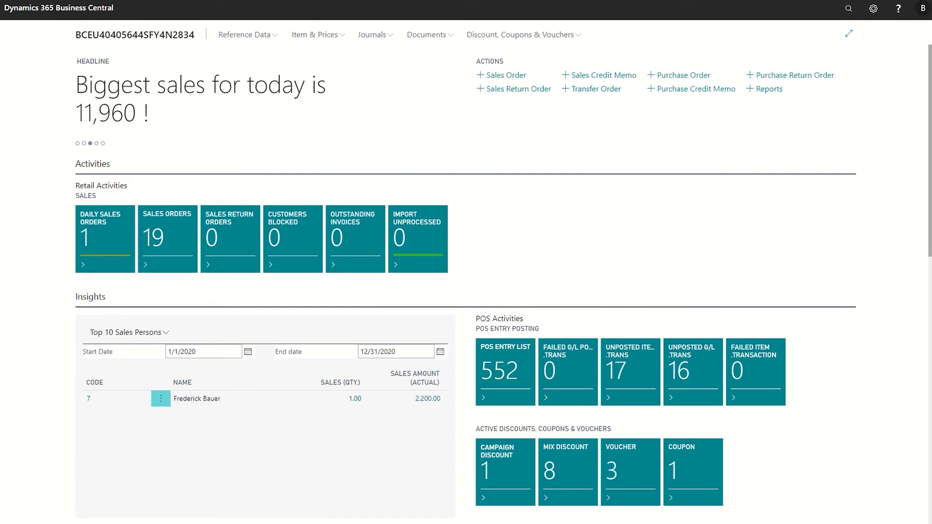
Open the web order from Daily Sales Orders and review its Sylvia Capri line (33.60, location WEB).
click(103, 254)
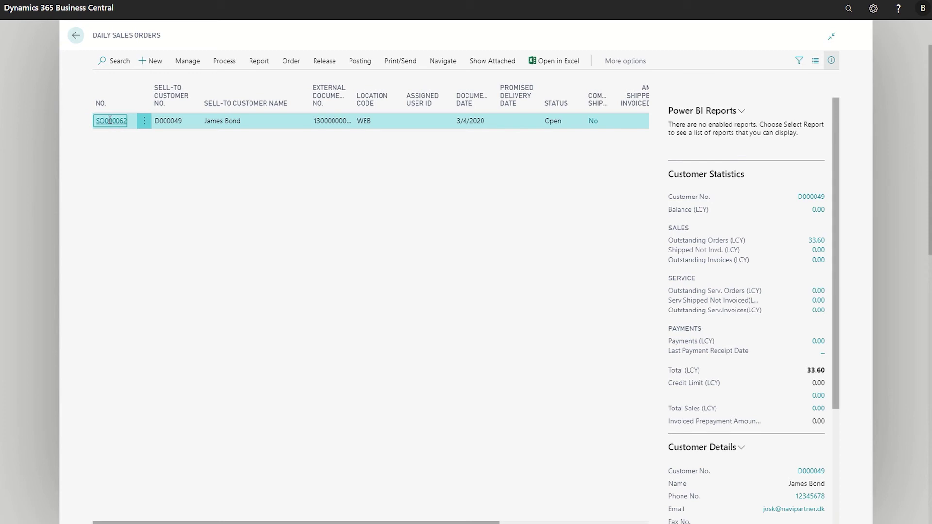
click(110, 120)
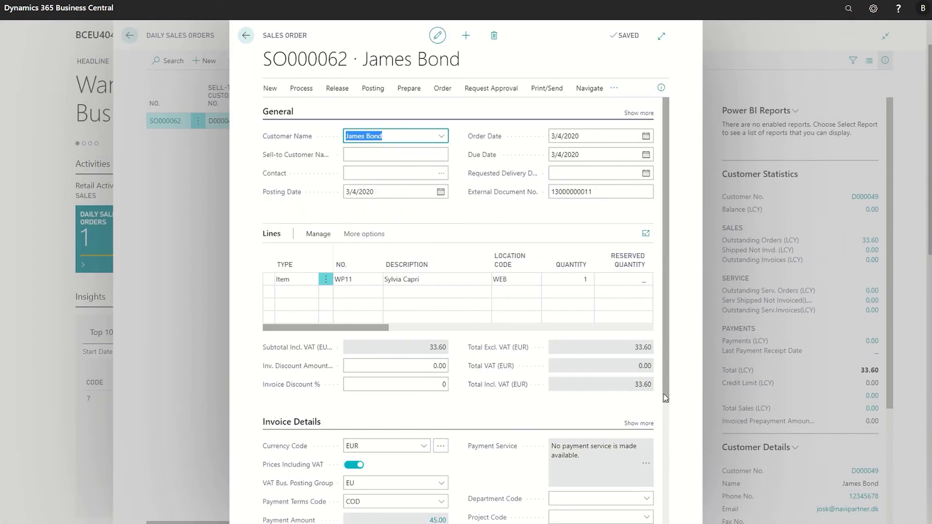
drag(665, 395, 666, 512)
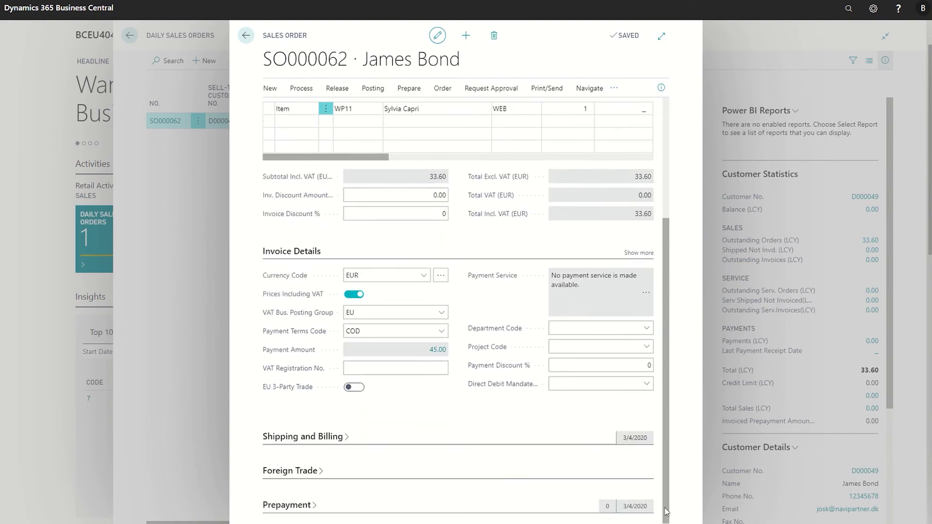
scroll(645, 424, up, 10)
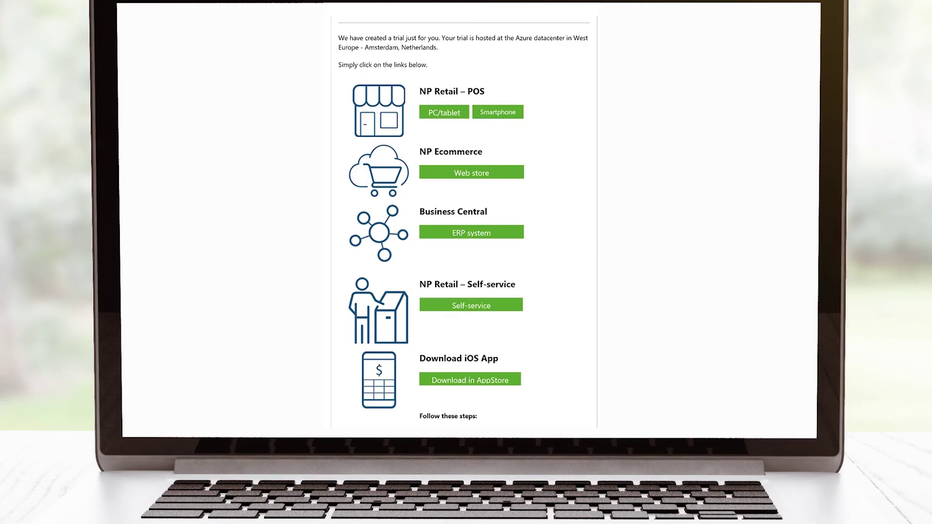